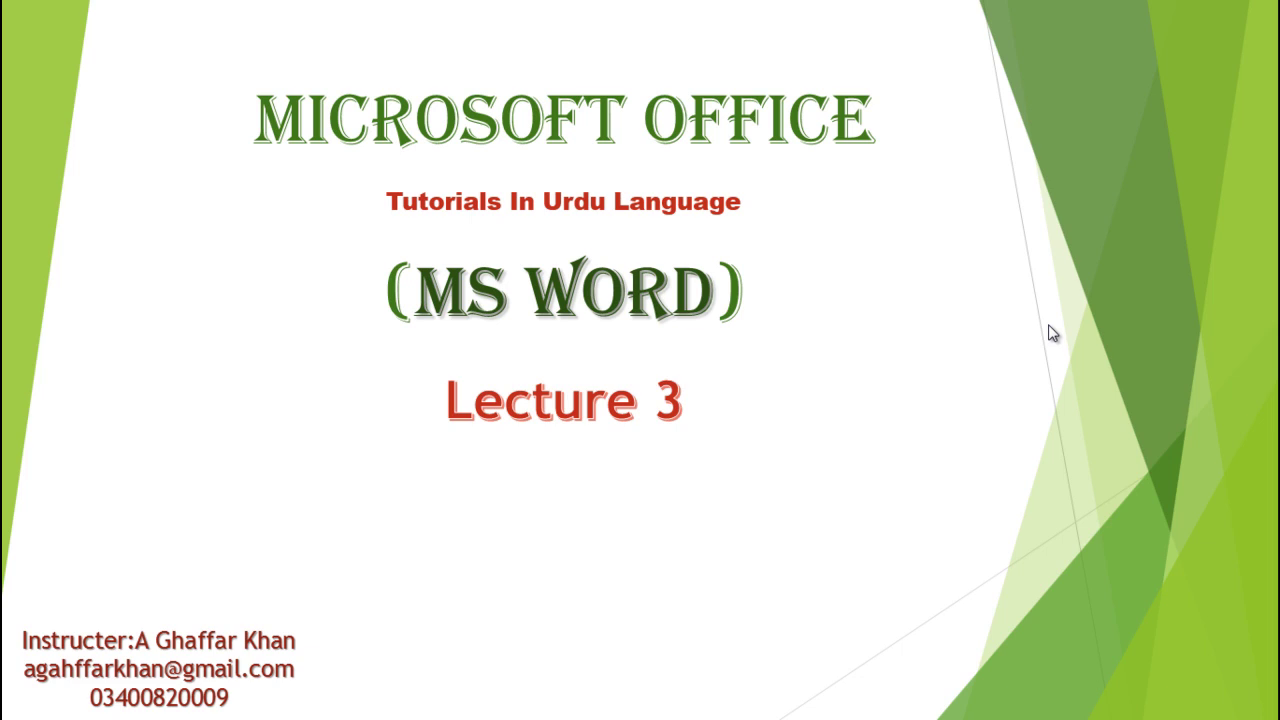
# - Leave the slideshow and launch Word 2007 from its desktop shortcut, opening blank Document2
pyautogui.hotkey('alt', 'Tab')
pyautogui.hotkey('alt', 'Tab')
pyautogui.hotkey('alt', 'Tab')
pyautogui.hotkey('alt', 'Tab')
pyautogui.hotkey('alt', 'Tab')
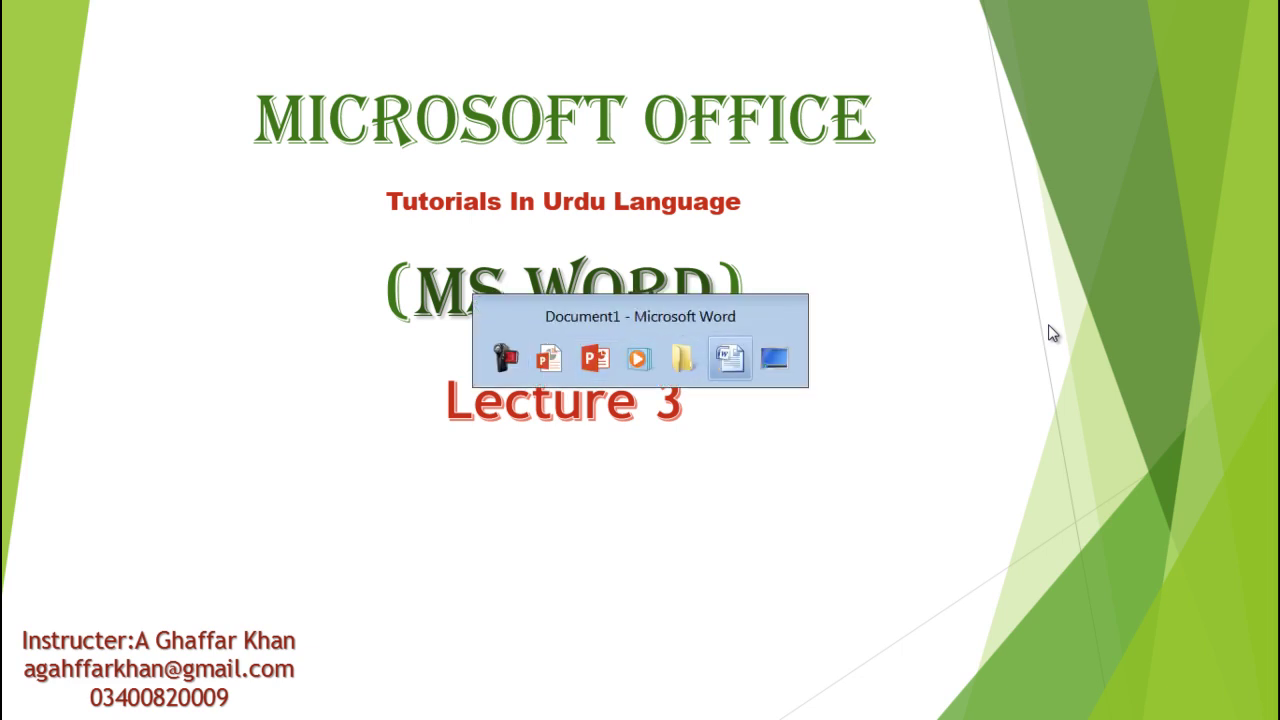
pyautogui.hotkey('alt', 'Tab')
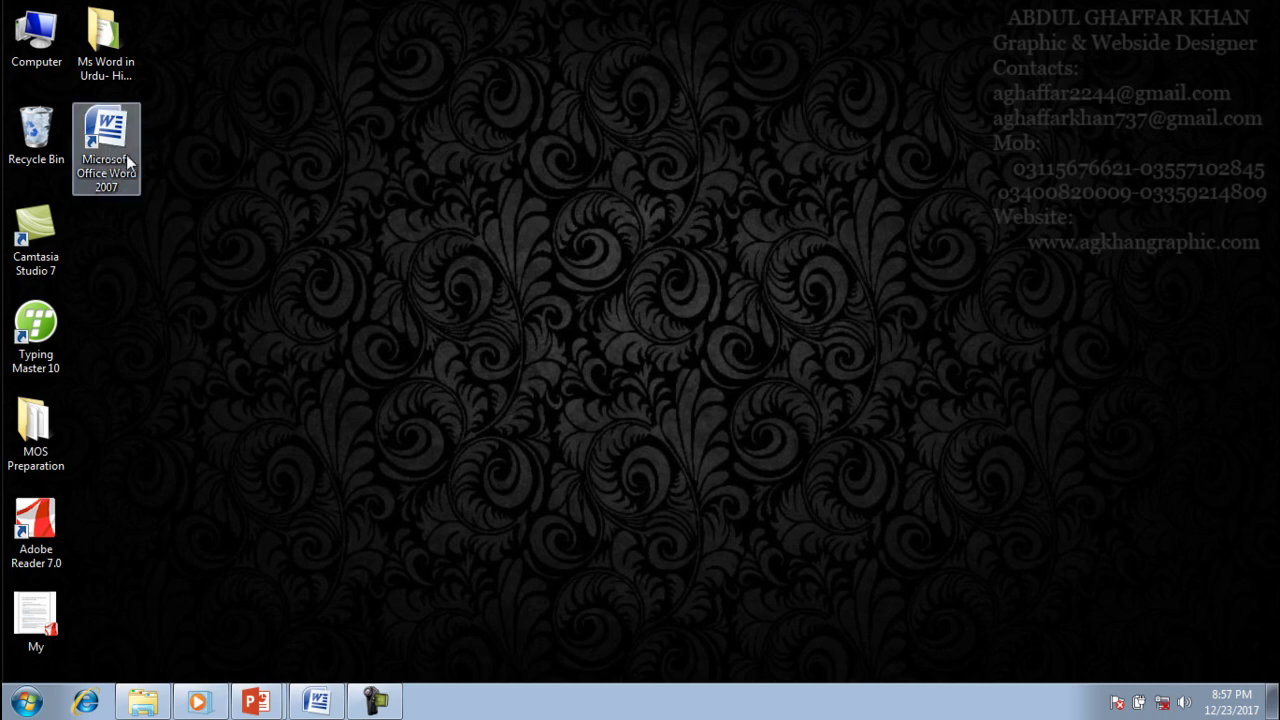
pyautogui.doubleClick(96, 145)
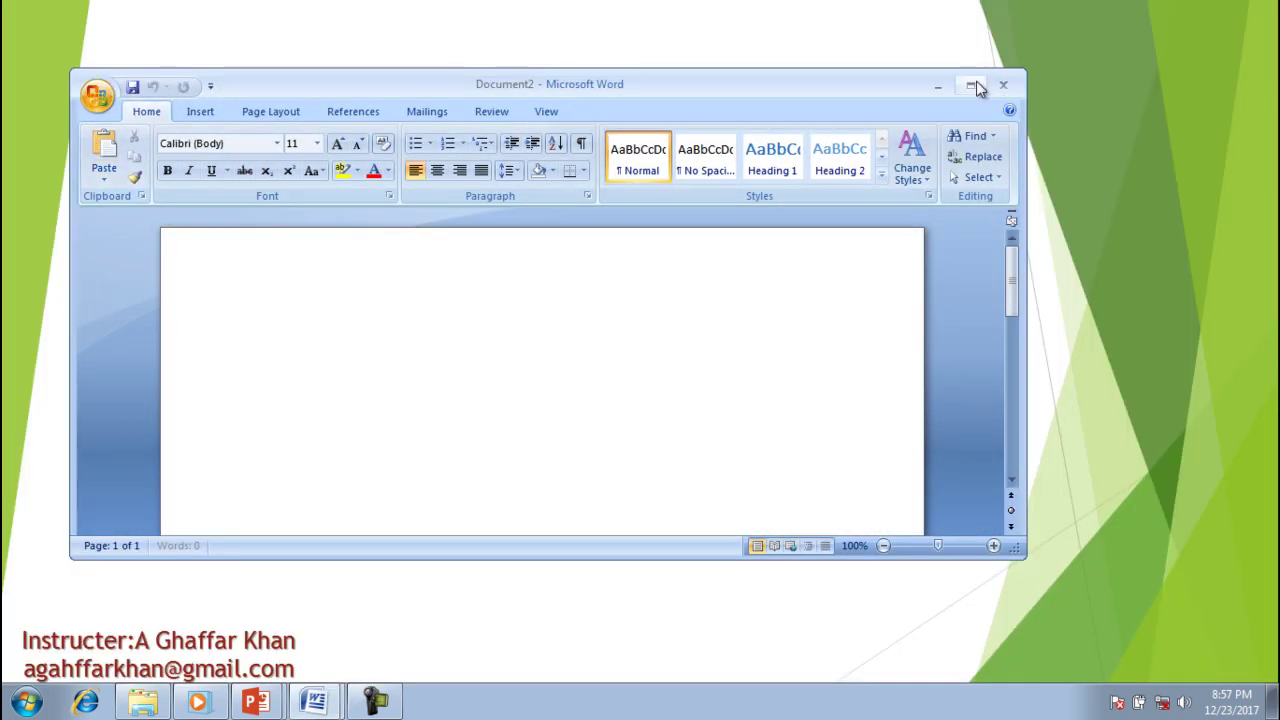
# - Maximize the Document2 window so it fills the screen
pyautogui.click(972, 86)
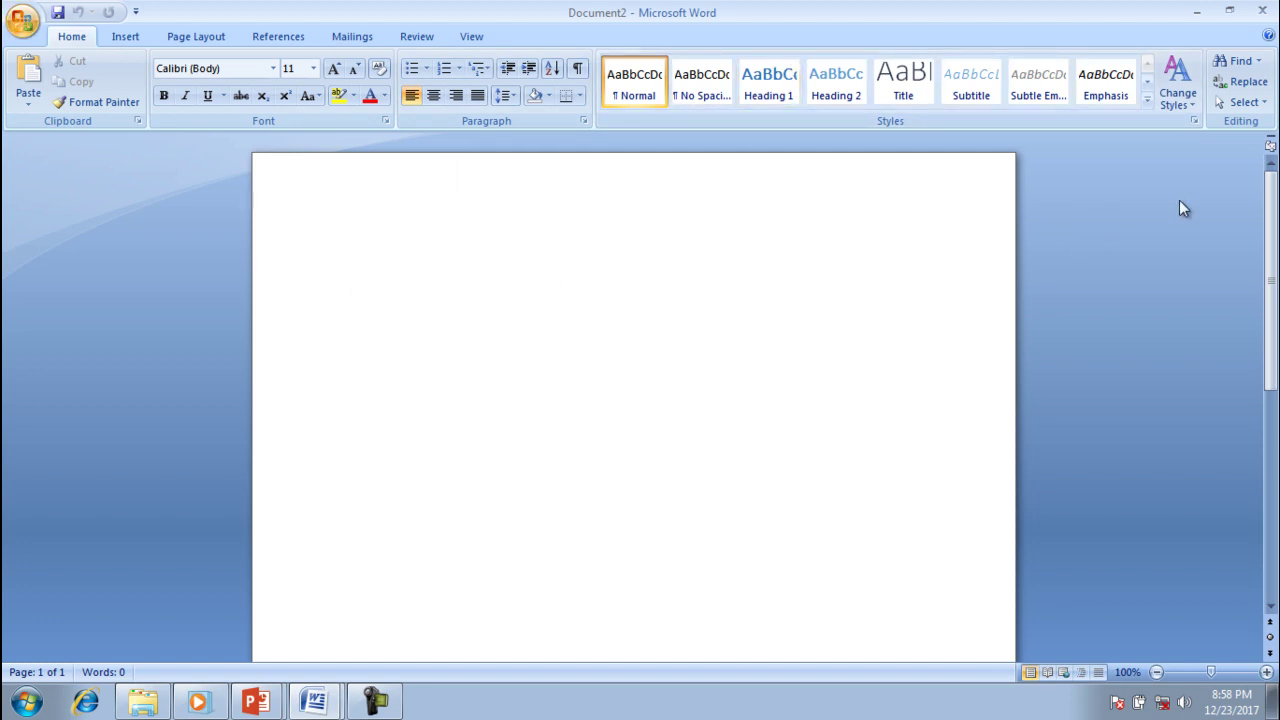
pyautogui.moveTo(1270, 230)
pyautogui.mouseDown()
pyautogui.moveTo(1268, 332)
pyautogui.moveTo(1268, 257)
pyautogui.mouseUp()
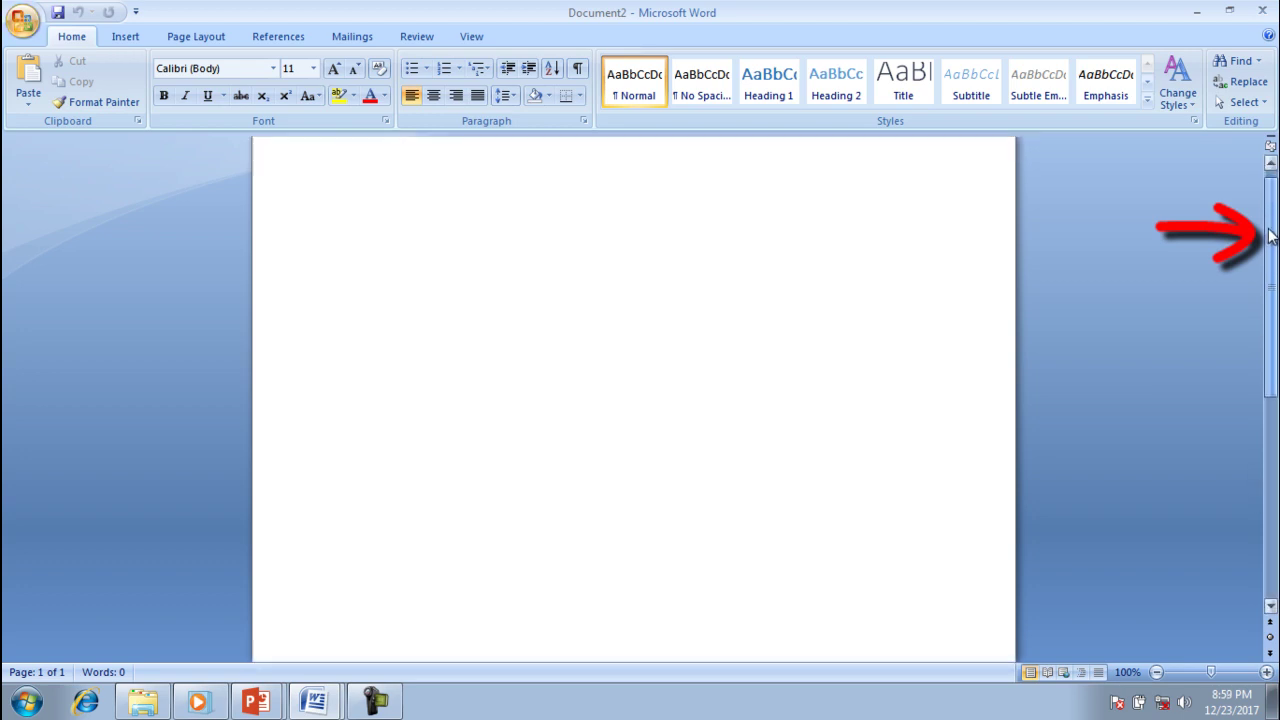
pyautogui.moveTo(1270, 257); pyautogui.dragTo(1270, 175)
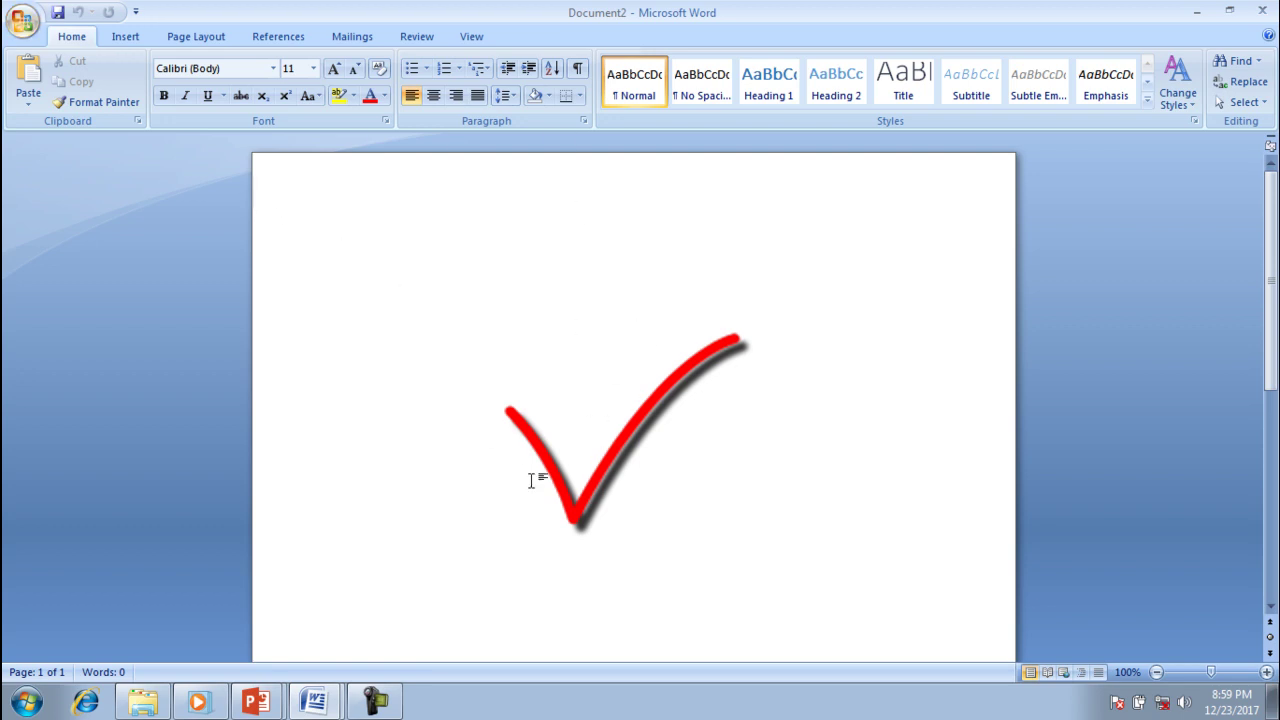
pyautogui.write('fdttf')
pyautogui.press('BackSpace')
pyautogui.press('BackSpace')
pyautogui.press('BackSpace')
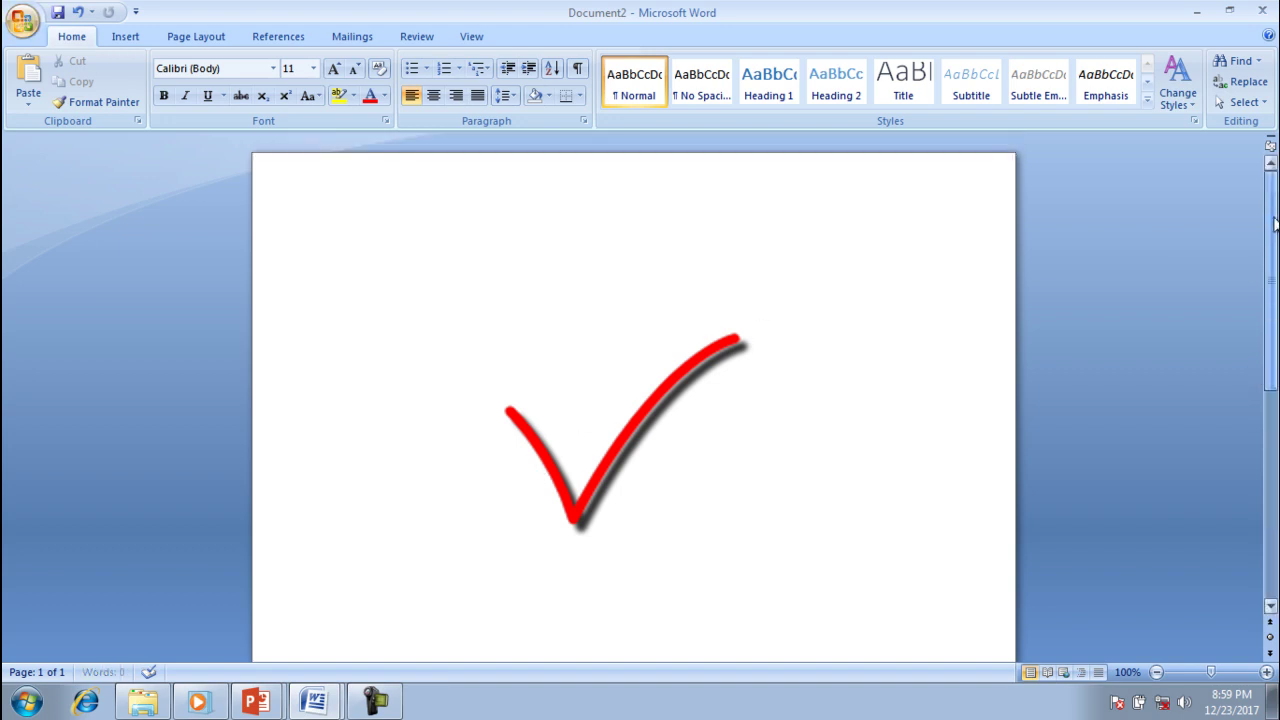
pyautogui.hotkey('ctrl', 'z')
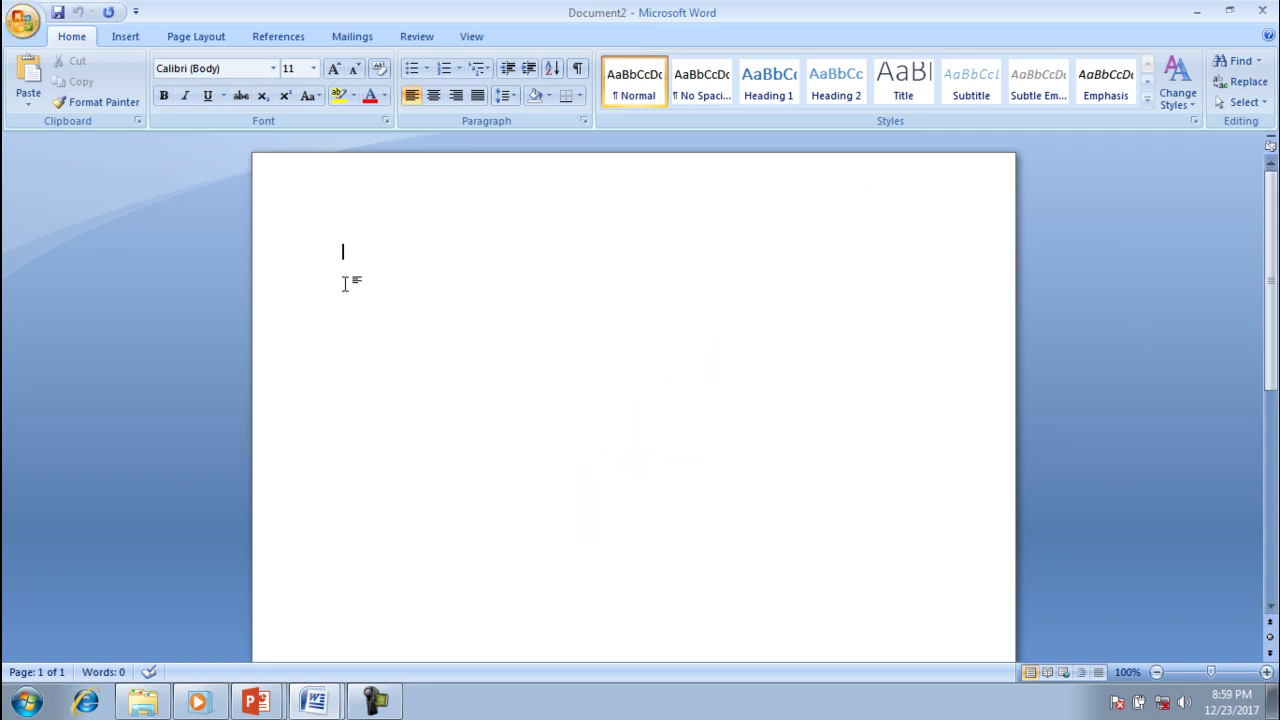
pyautogui.write('xxxxxdxdddsdd')
pyautogui.press('BackSpace')
pyautogui.press('BackSpace')
pyautogui.press('BackSpace')
pyautogui.press('BackSpace')
pyautogui.press('BackSpace')
pyautogui.press('BackSpace')
pyautogui.press('BackSpace')
pyautogui.press('BackSpace')
pyautogui.press('BackSpace')
pyautogui.press('BackSpace')
pyautogui.press('BackSpace')
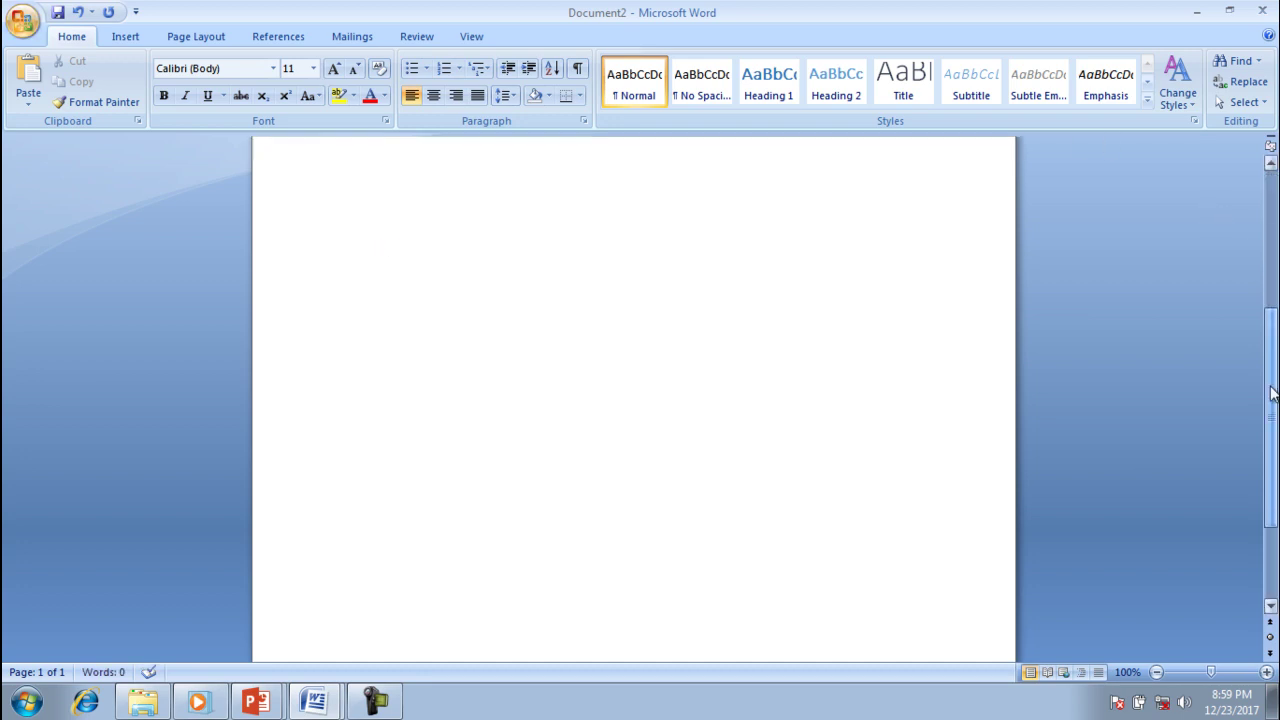
# - Scroll the empty page and zoom the view out to about 93%
pyautogui.moveTo(1275, 250); pyautogui.dragTo(1270, 532)
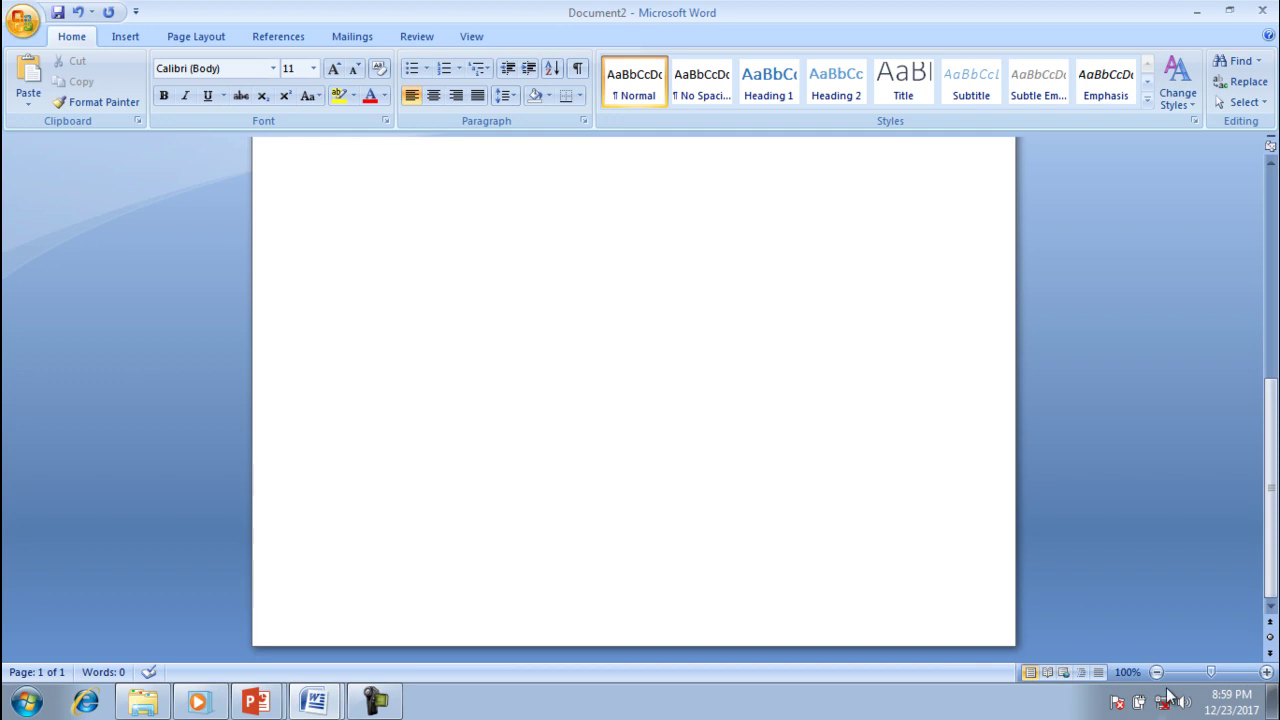
pyautogui.moveTo(1211, 673); pyautogui.dragTo(1207, 673)
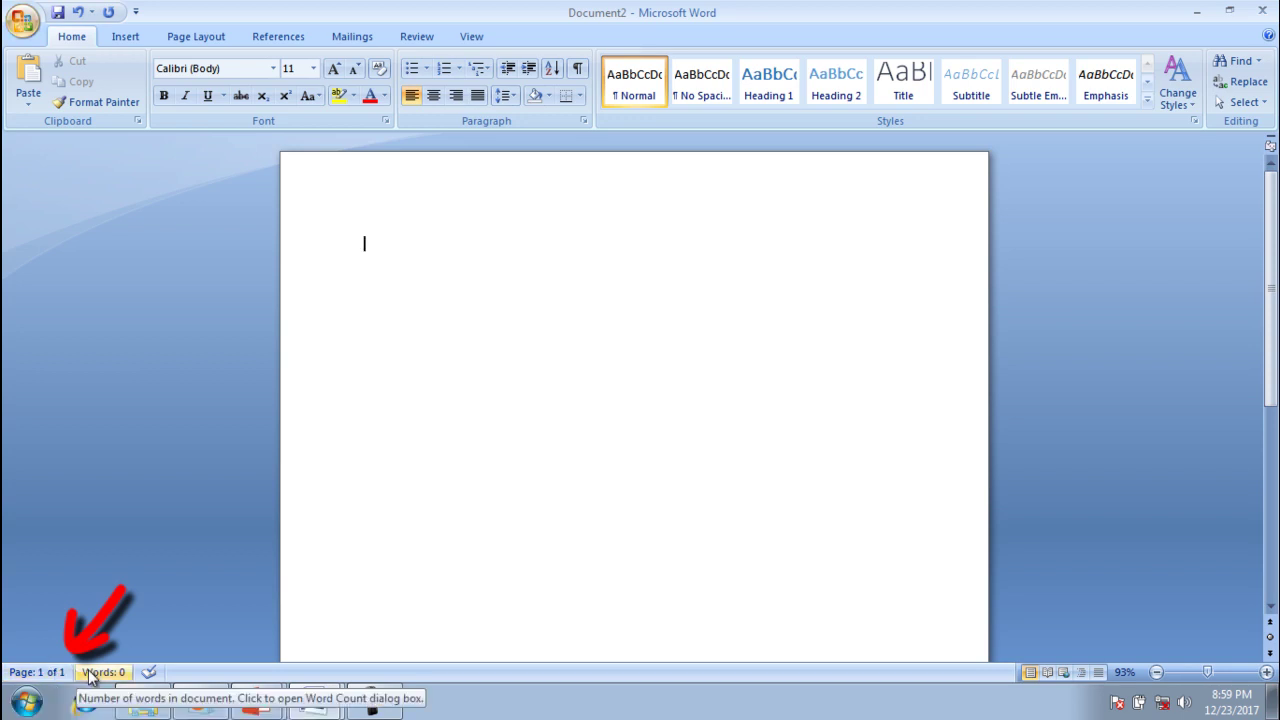
# - Type 'qqq' twice on the first line, giving 'Qqq qqq' and a 2-word count
pyautogui.write('qqq')
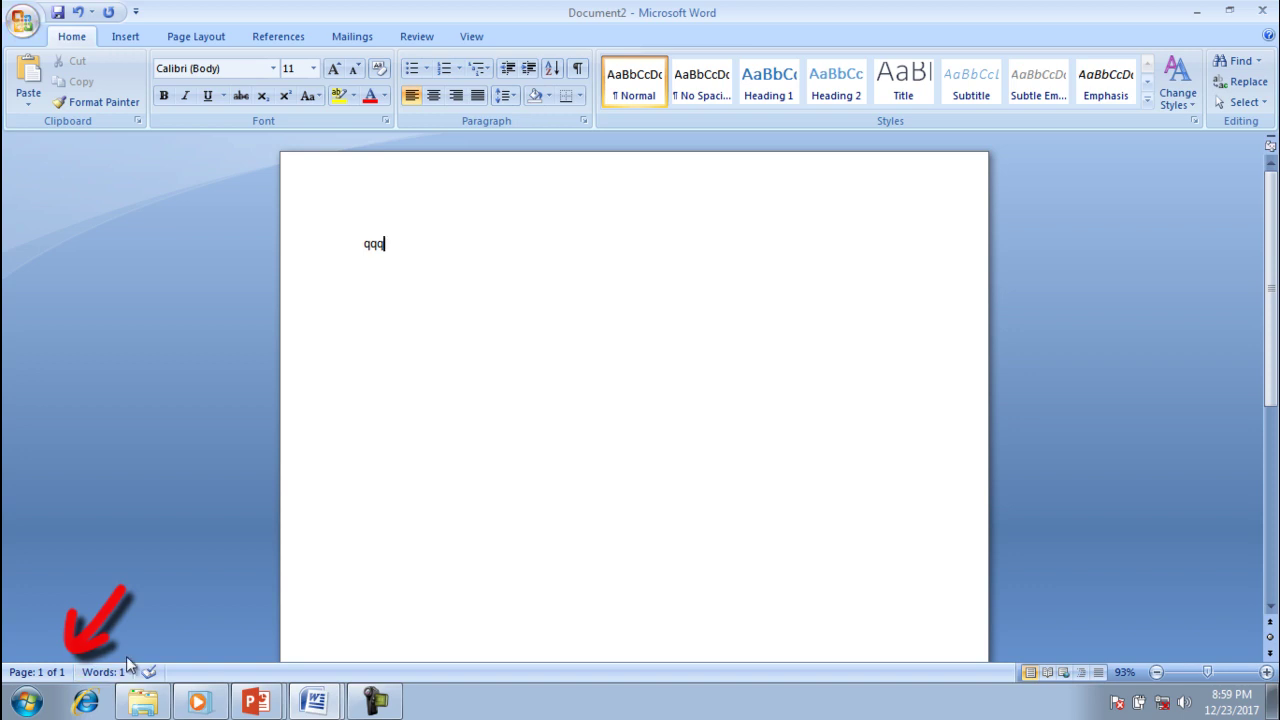
pyautogui.hotkey('ctrl', 'a')
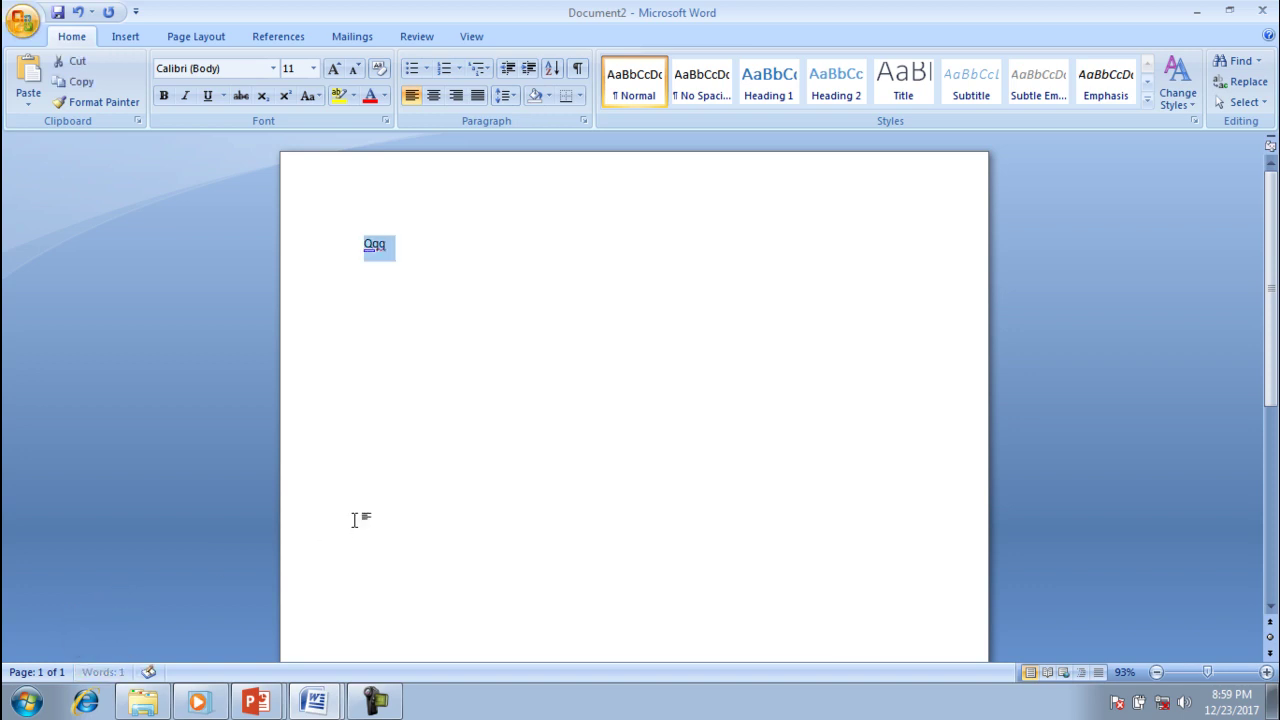
pyautogui.click(401, 258)
pyautogui.write('qqq')
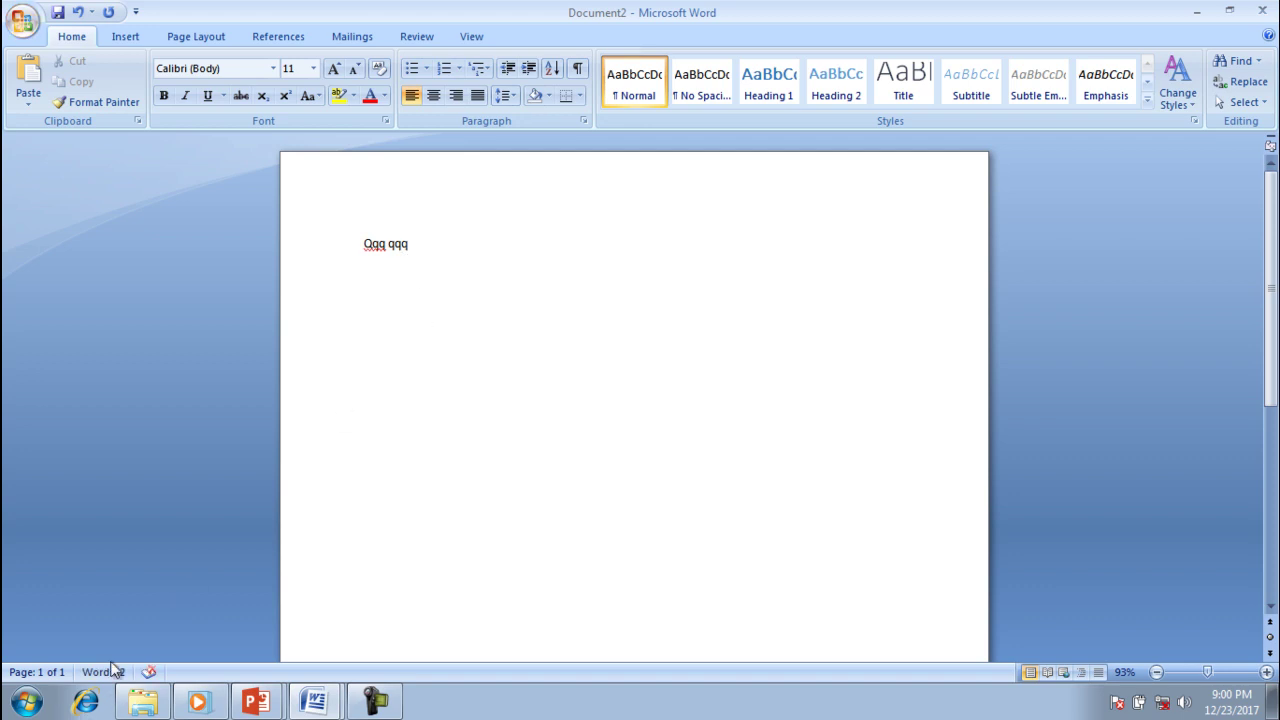